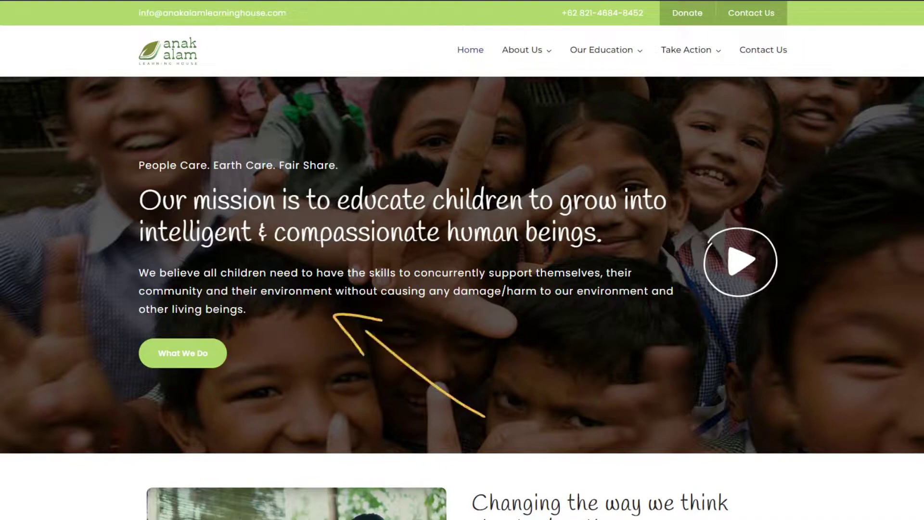
Step: Scroll through the Anak Alam, Aritzia and r.e.m. beauty example sites for design ideas
scroll(463, 260, "down", 14)
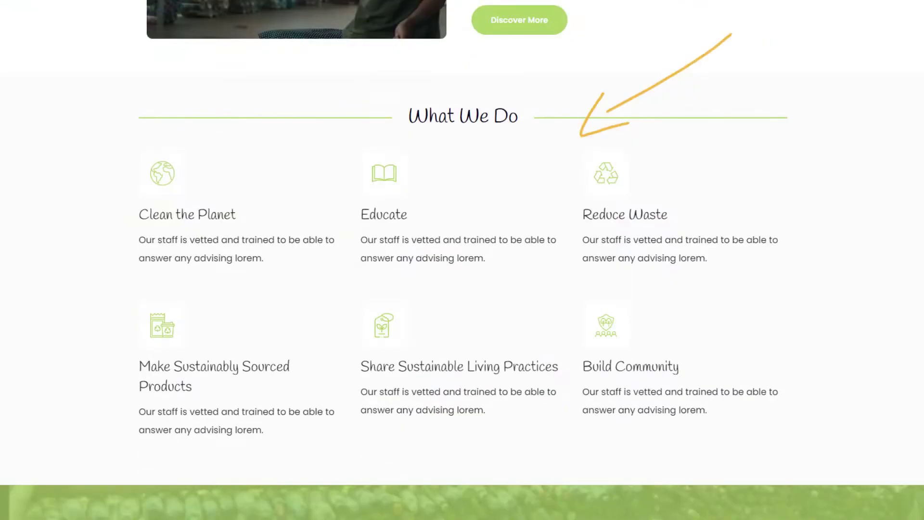
scroll(463, 260, "down", 15)
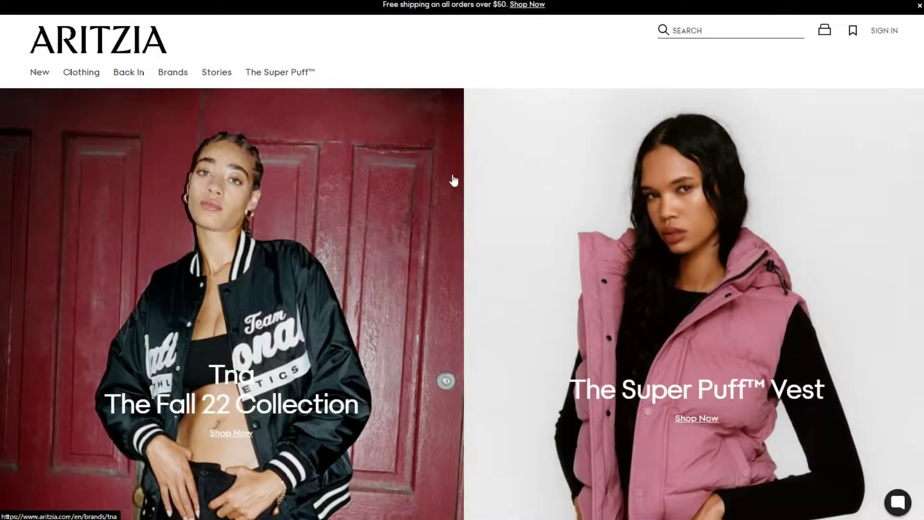
scroll(454, 181, "down", 20)
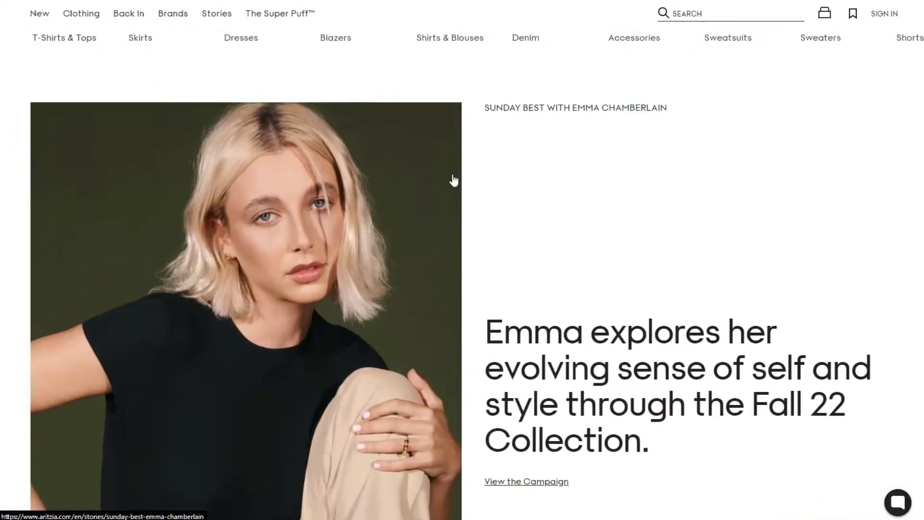
scroll(454, 181, "down", 20)
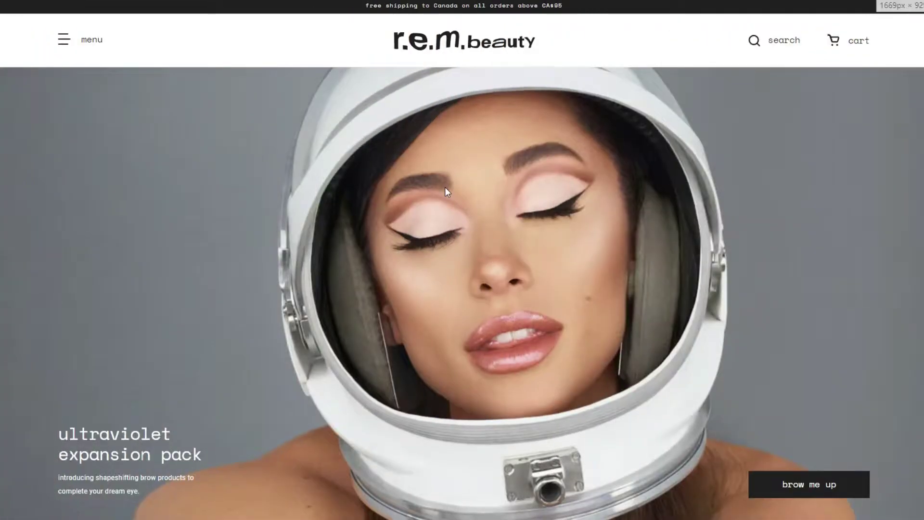
scroll(445, 187, "down", 15)
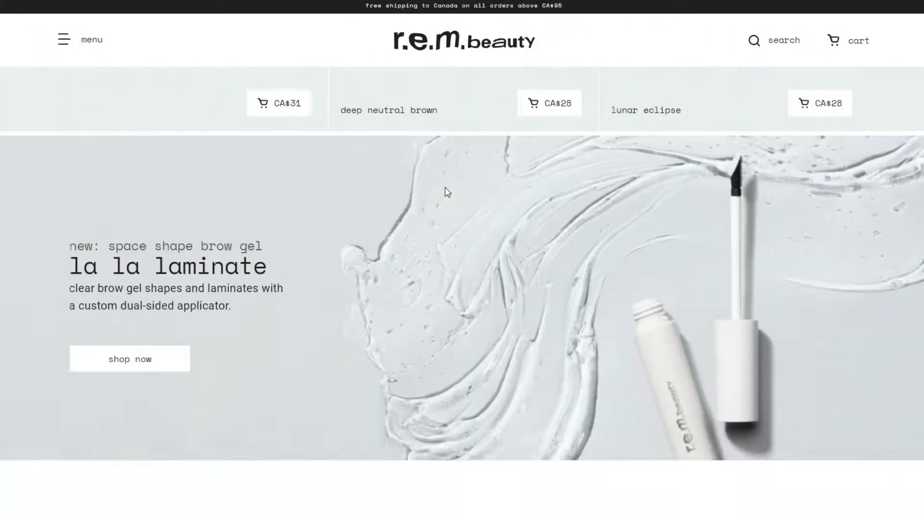
scroll(447, 191, "down", 20)
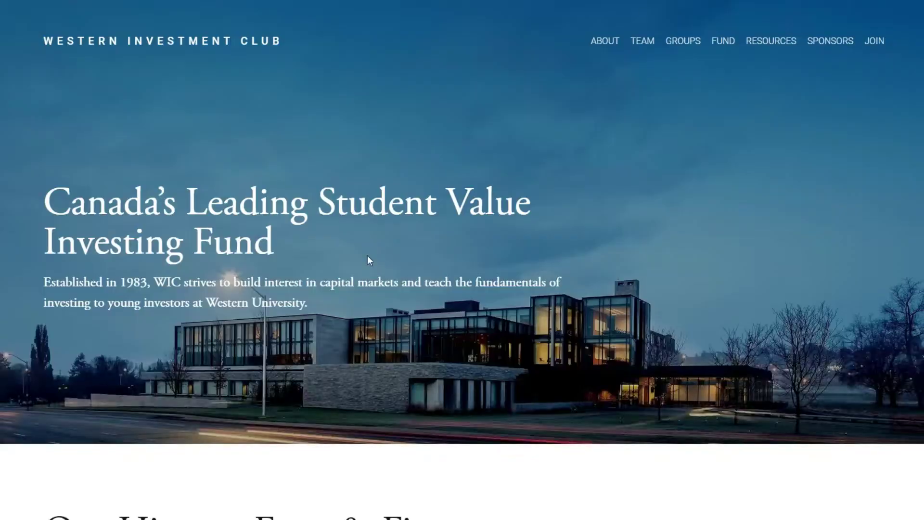
scroll(368, 255, "down", 15)
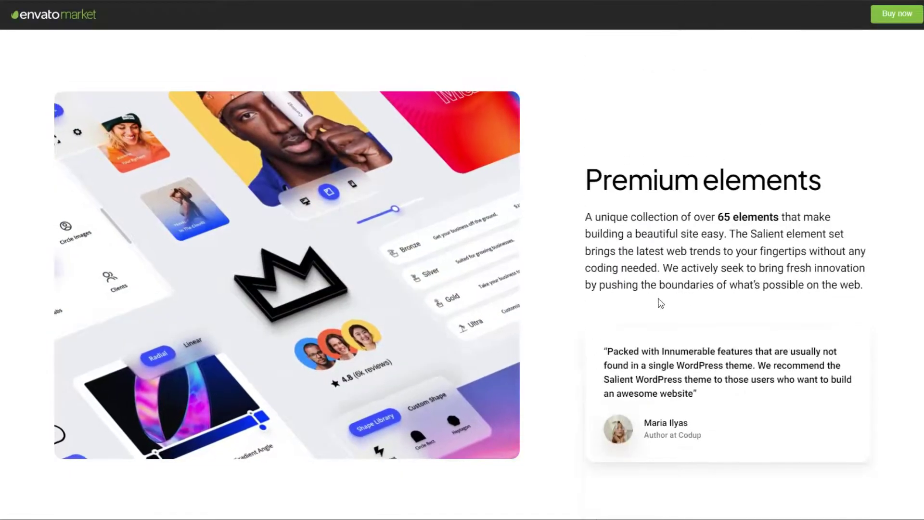
Step: Scroll the Salient Envato page past the demo gallery to Responsive Editing and Global Sections features
scroll(660, 303, "down", 15)
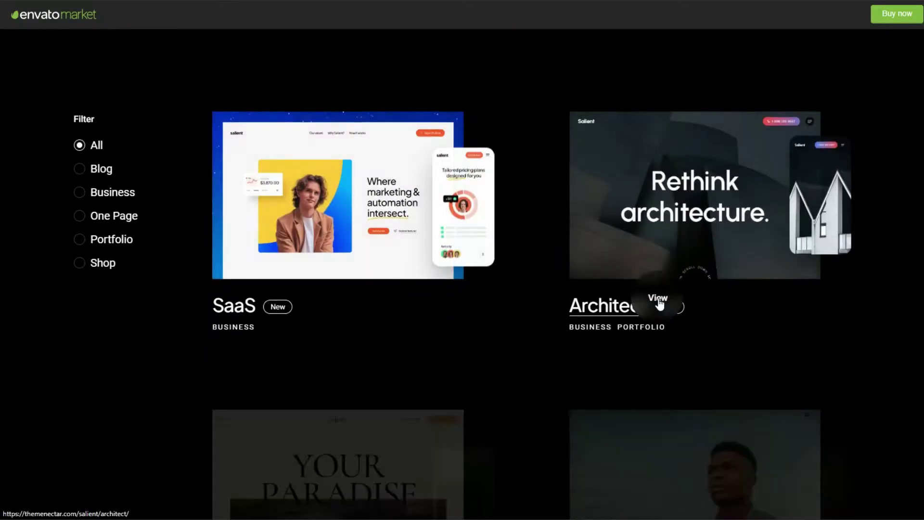
scroll(659, 302, "down", 12)
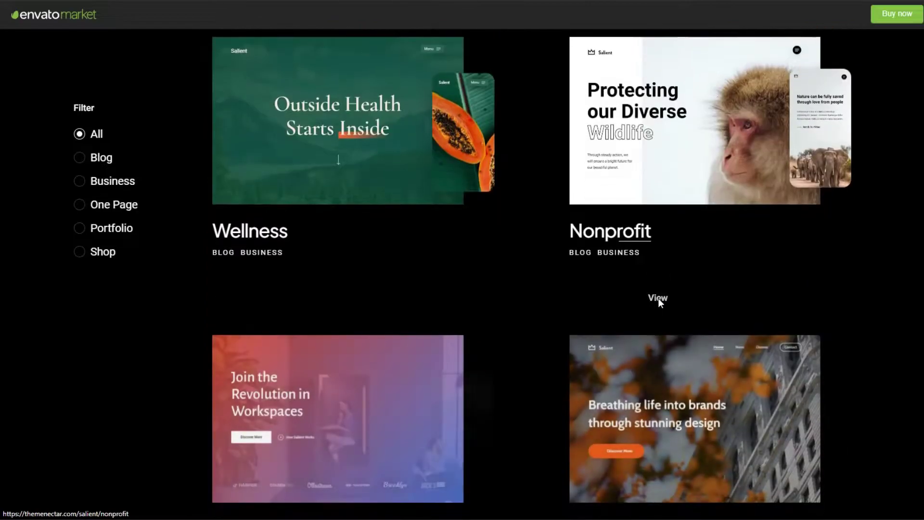
scroll(659, 302, "down", 15)
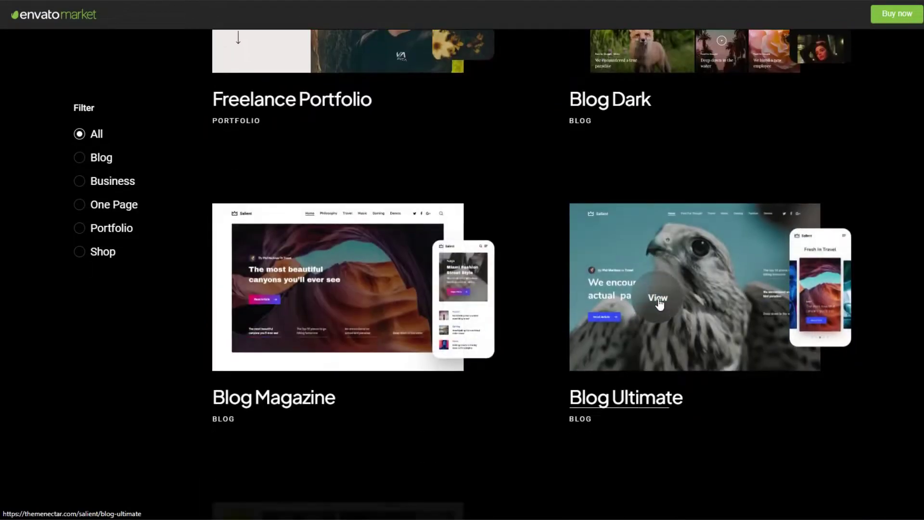
scroll(659, 304, "down", 15)
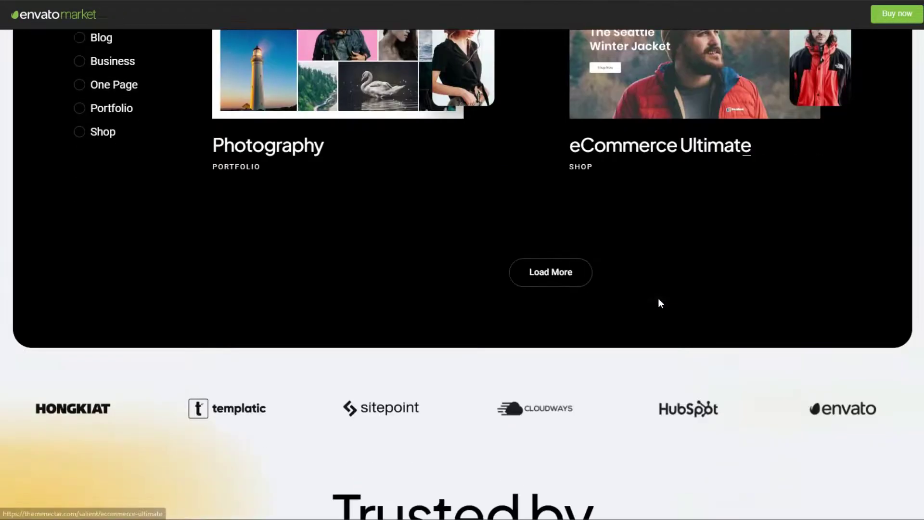
scroll(659, 302, "down", 15)
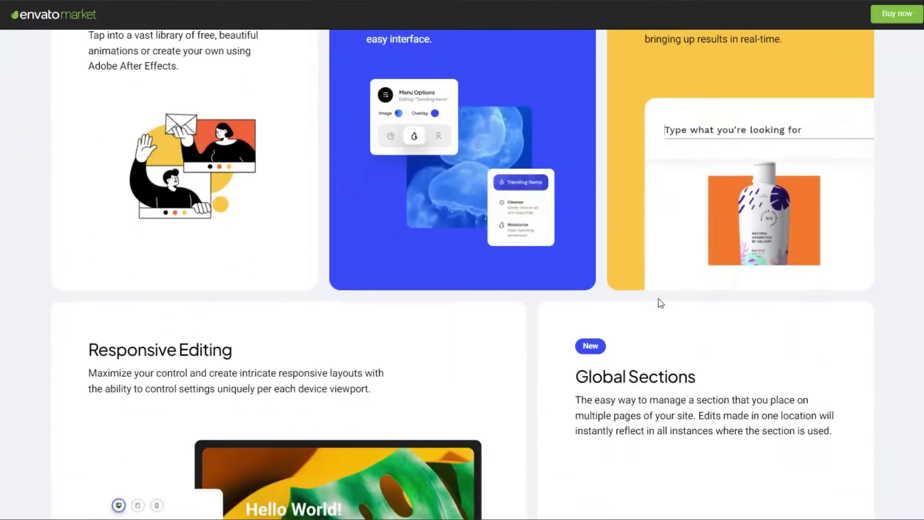
scroll(661, 304, "down", 12)
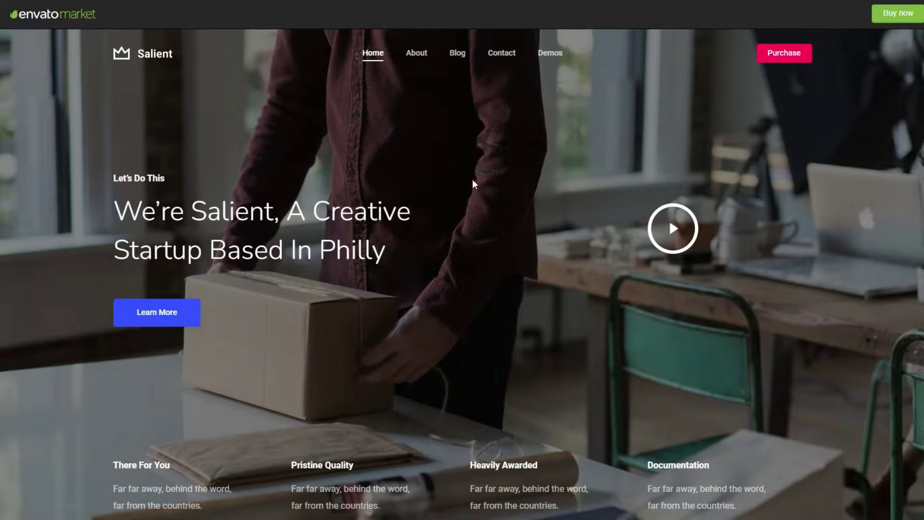
Step: Scroll the Salient demo home page down to its footer
scroll(473, 181, "down", 5)
scroll(742, 268, "down", 5)
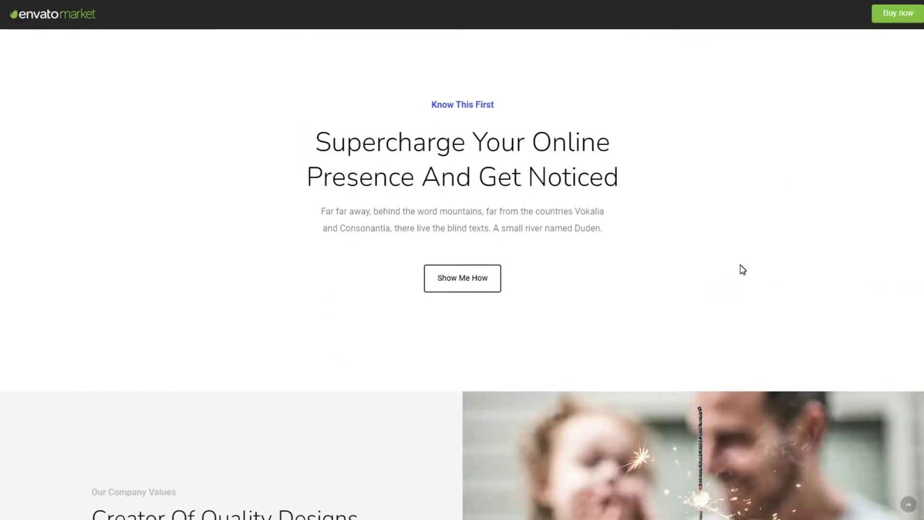
scroll(741, 268, "down", 5)
scroll(743, 270, "down", 17)
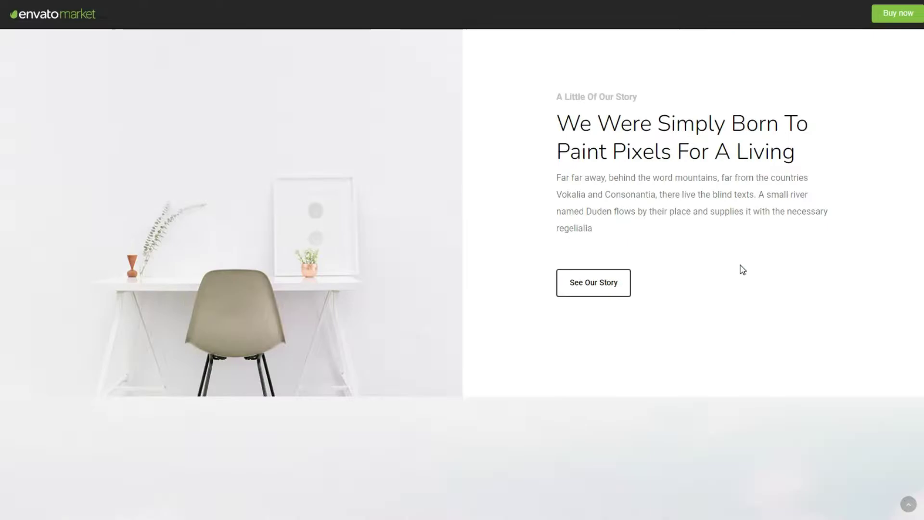
scroll(744, 269, "down", 14)
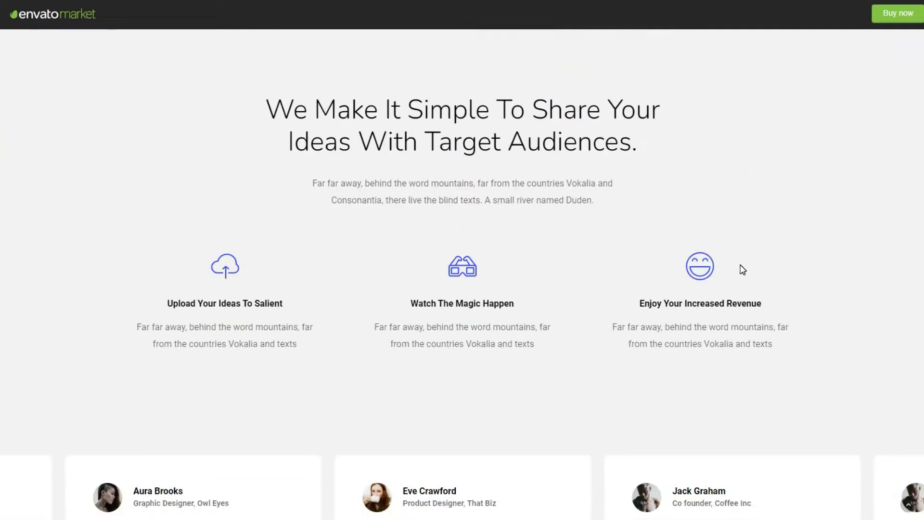
scroll(743, 269, "down", 5)
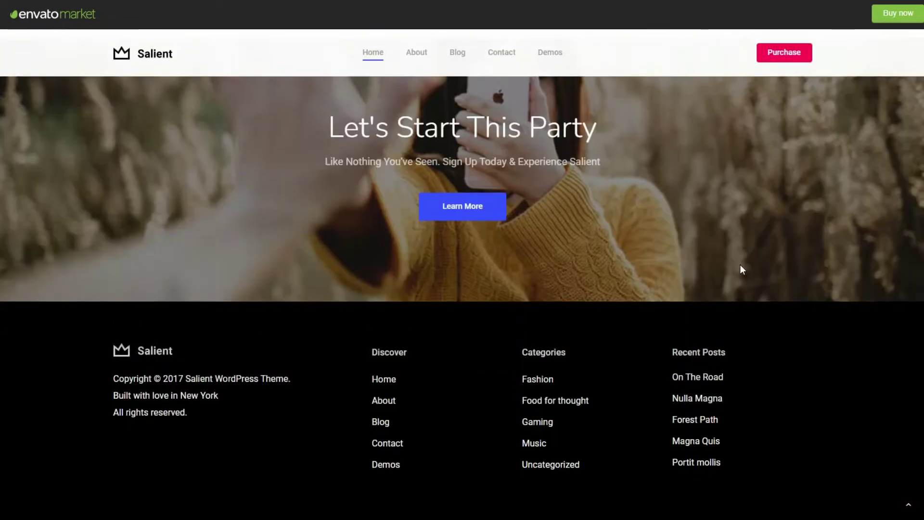
scroll(740, 265, "up", 20)
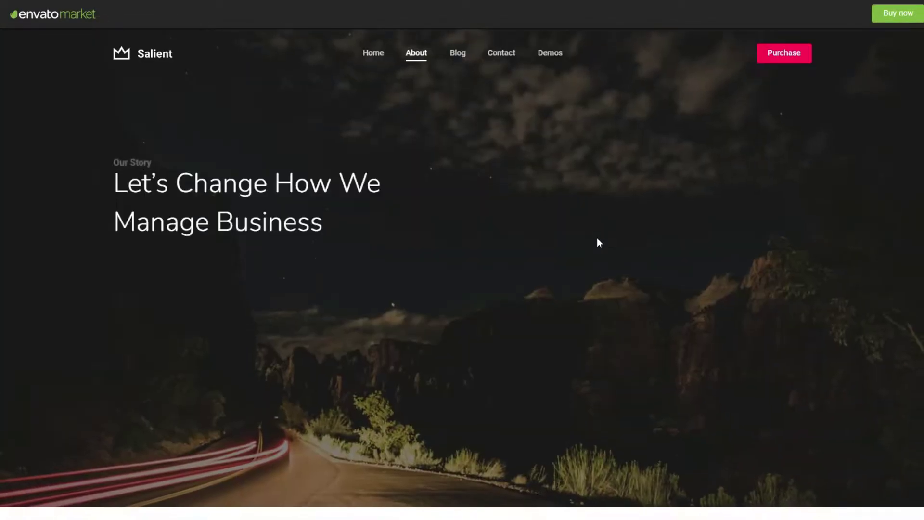
Step: Scroll through the Salient demo's About page content
scroll(597, 239, "down", 10)
scroll(598, 238, "down", 5)
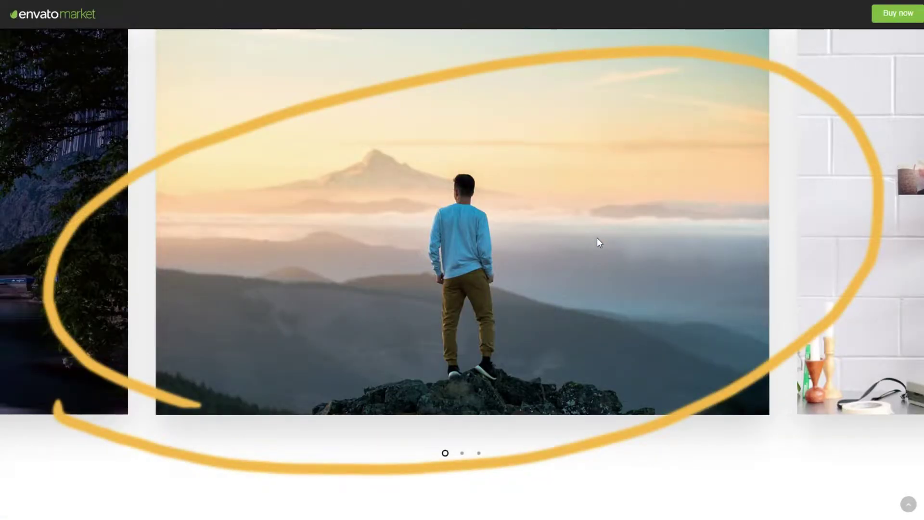
scroll(597, 238, "down", 9)
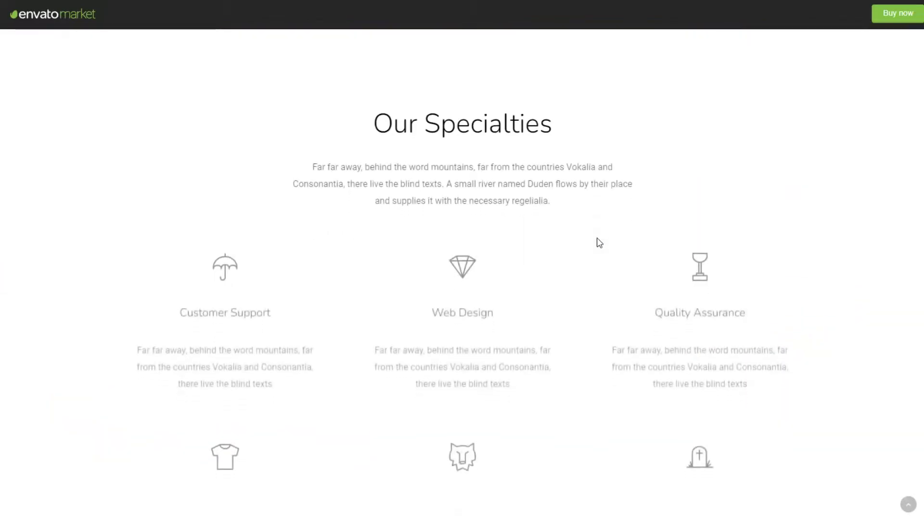
scroll(597, 237, "down", 15)
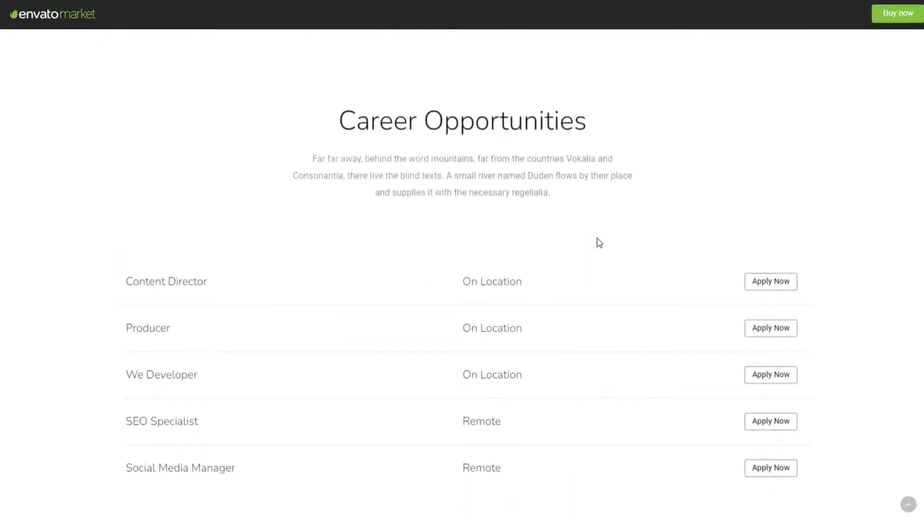
scroll(597, 237, "down", 7)
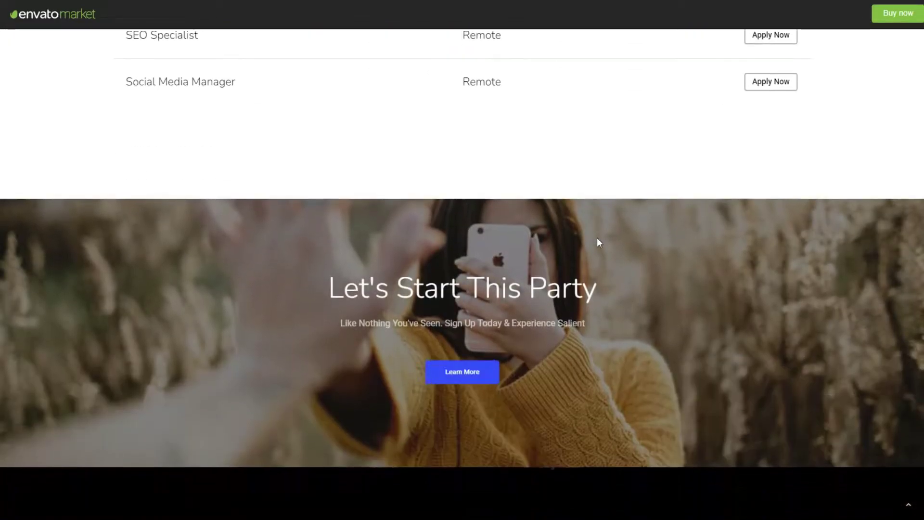
scroll(597, 237, "down", 3)
scroll(597, 238, "up", 7)
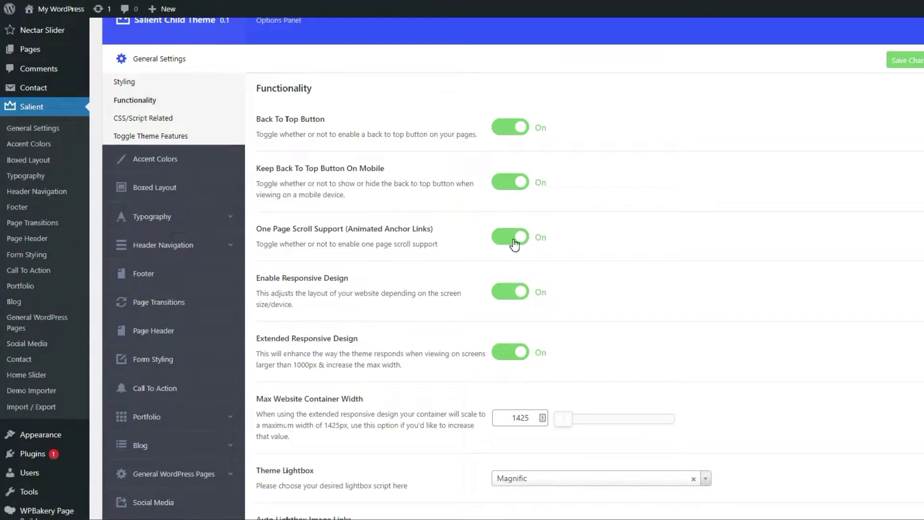
Step: Switch off One Page Scroll Support in Salient's Functionality settings
left_click(509, 236)
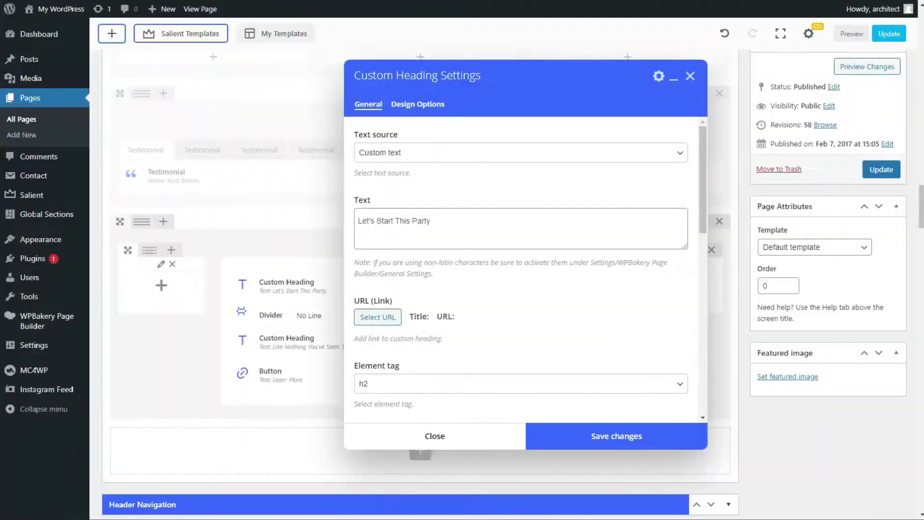
Step: Select the 'Let's Start This Party' heading text for editing
left_click_drag(431, 221, 357, 221)
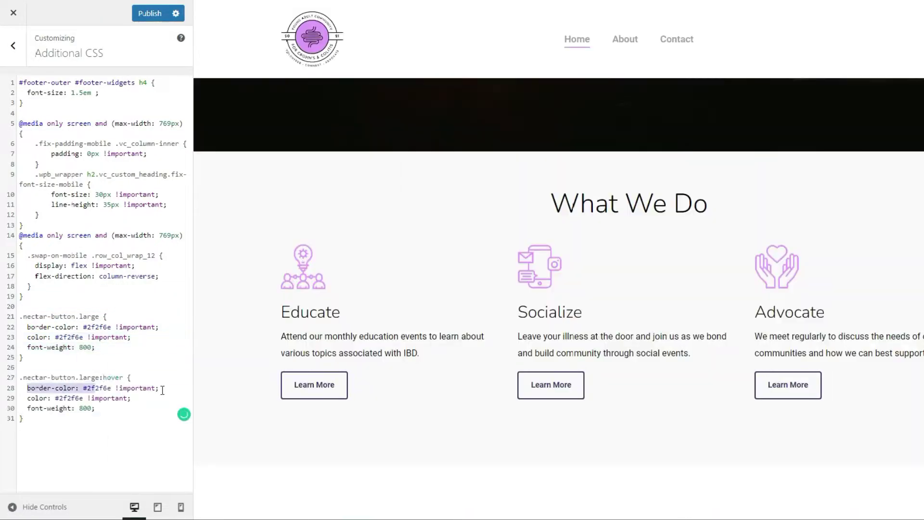
Step: Scroll down toward the site's Additional CSS settings
scroll(522, 327, "down", 2)
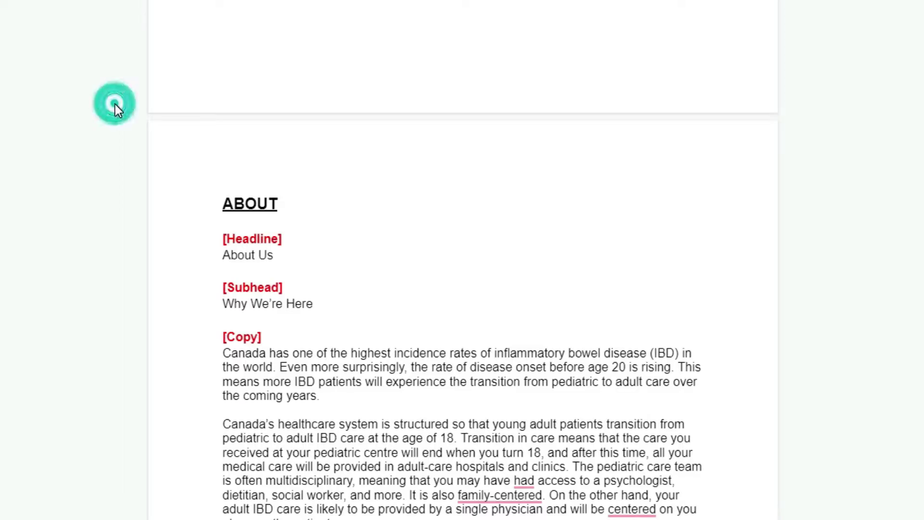
Step: Scroll the Google Doc's About copy down to the executive team list and back up slightly
scroll(115, 105, "down", 3)
scroll(115, 104, "down", 11)
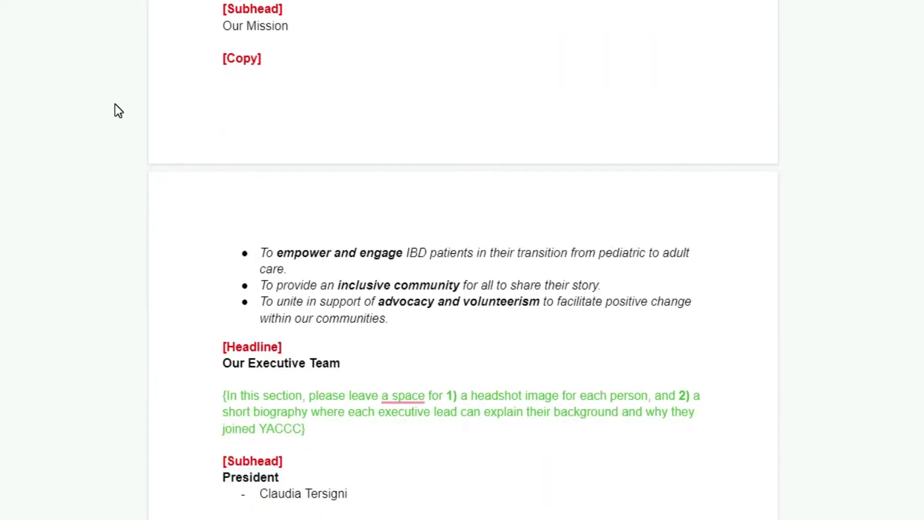
scroll(115, 104, "down", 9)
scroll(115, 104, "down", 3)
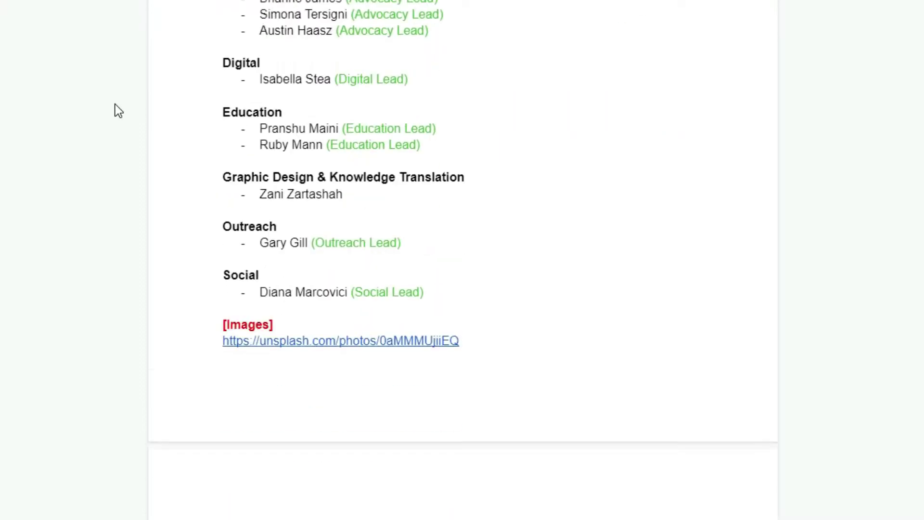
scroll(115, 105, "up", 20)
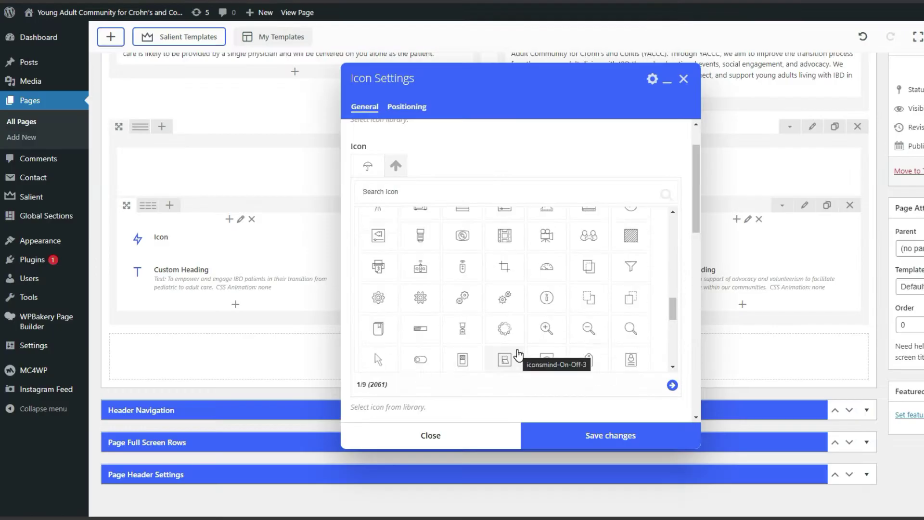
Step: Scroll back and forth through the icon options for the mission section
scroll(520, 366, "up", 5)
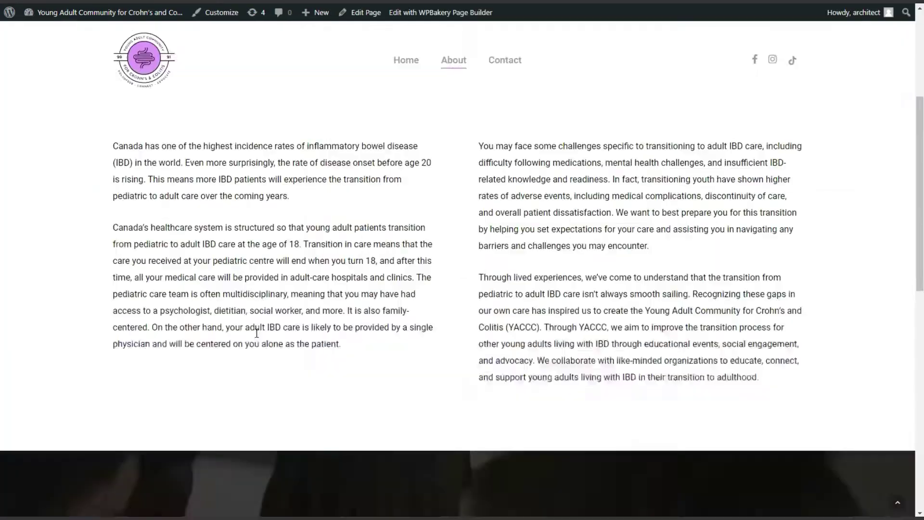
scroll(347, 294, "down", 7)
scroll(347, 294, "up", 2)
scroll(538, 287, "down", 3)
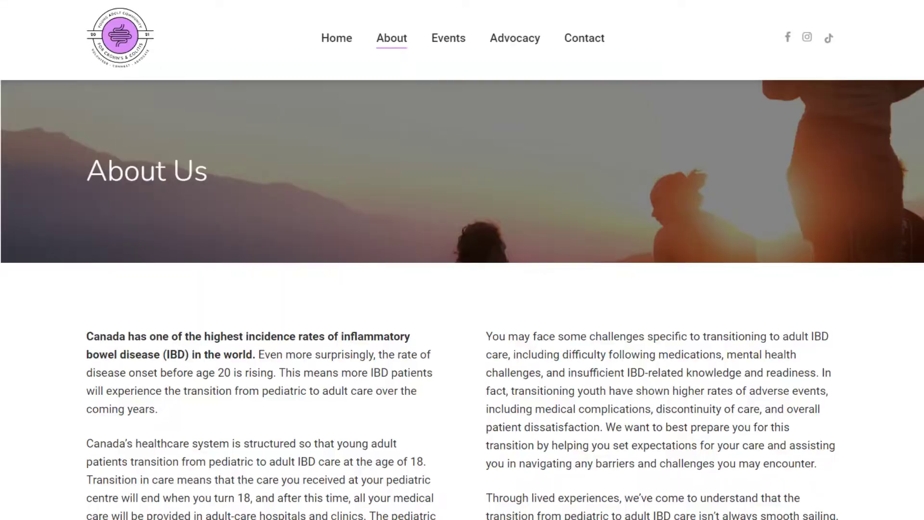
Step: Scroll the live About Us page through Our Mission and Our Executive Team to the IBD banner
scroll(463, 260, "down", 1)
scroll(463, 261, "down", 4)
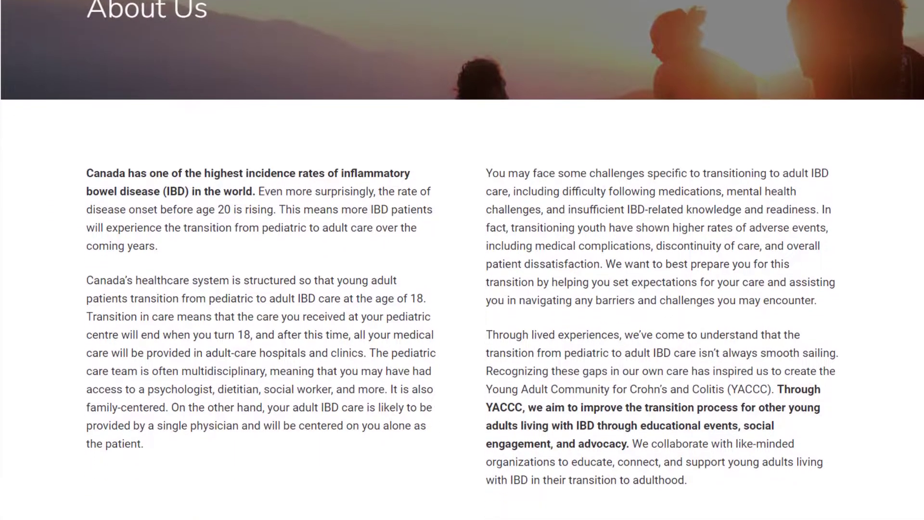
scroll(462, 260, "down", 4)
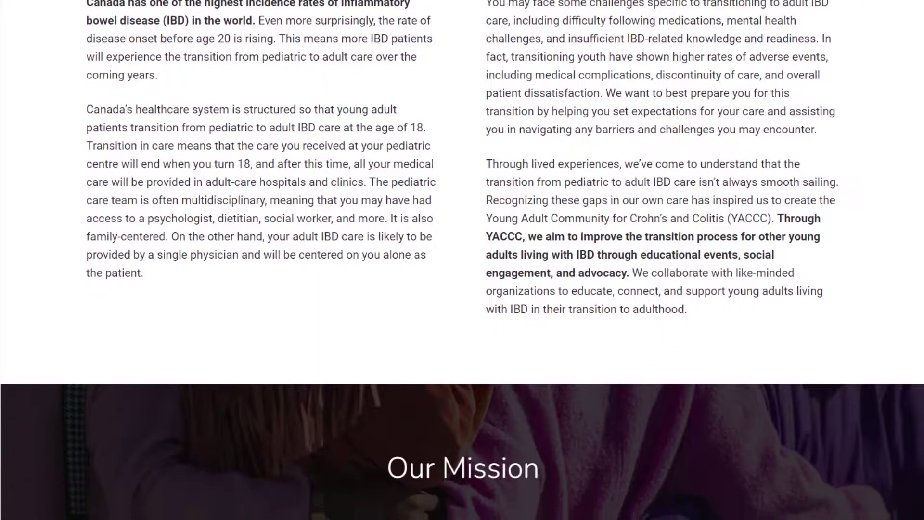
scroll(462, 260, "down", 4)
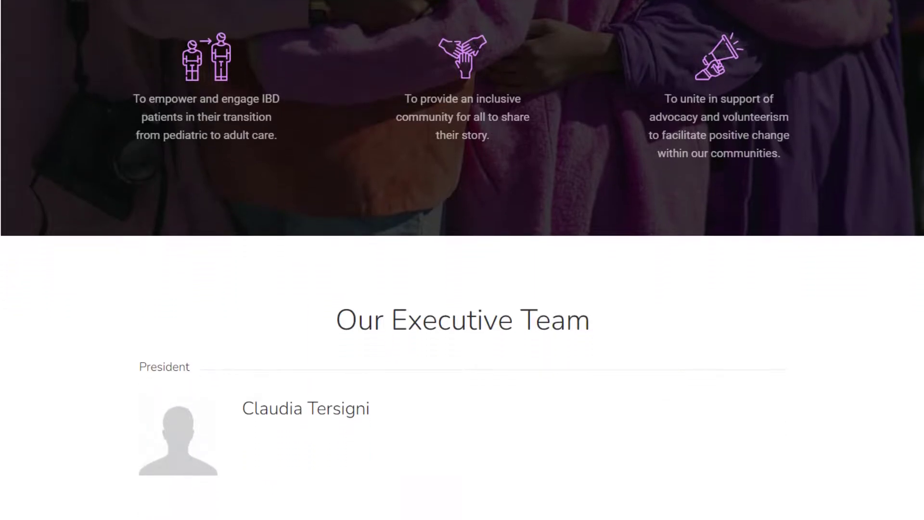
scroll(462, 260, "down", 4)
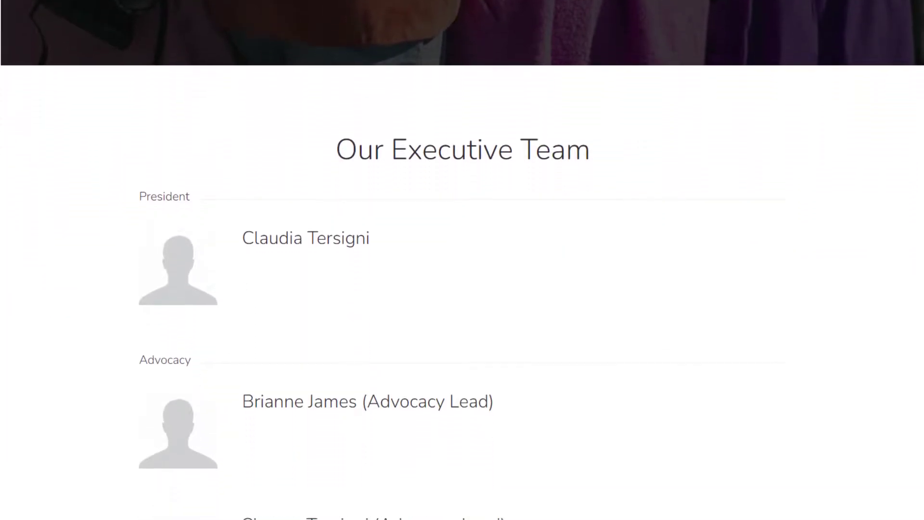
scroll(462, 260, "down", 4)
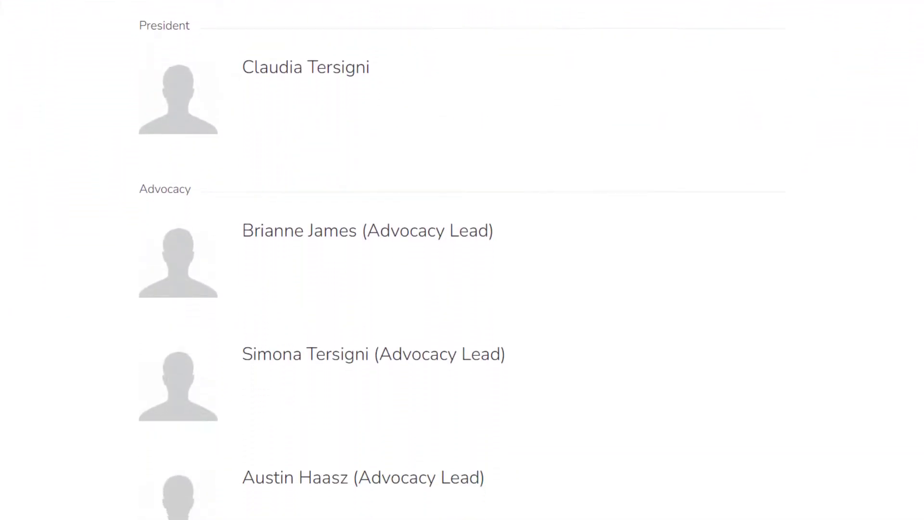
scroll(462, 260, "down", 4)
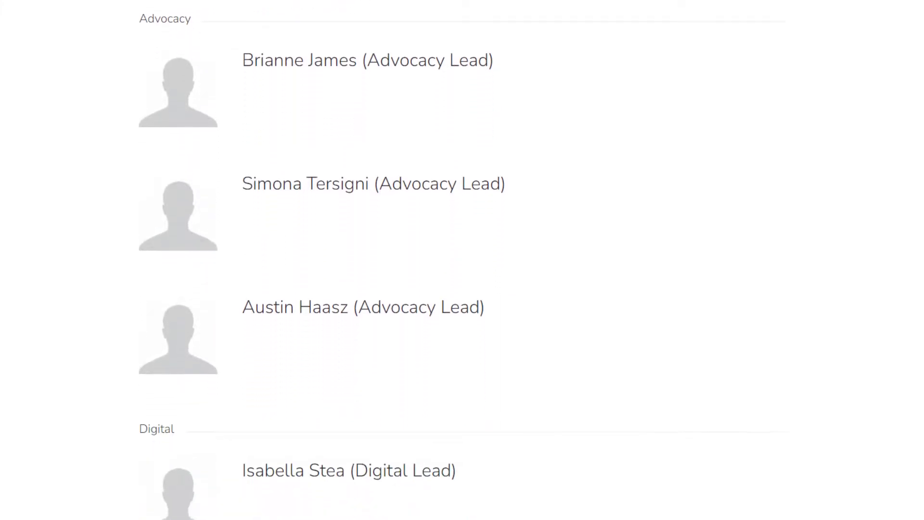
scroll(463, 259, "down", 3)
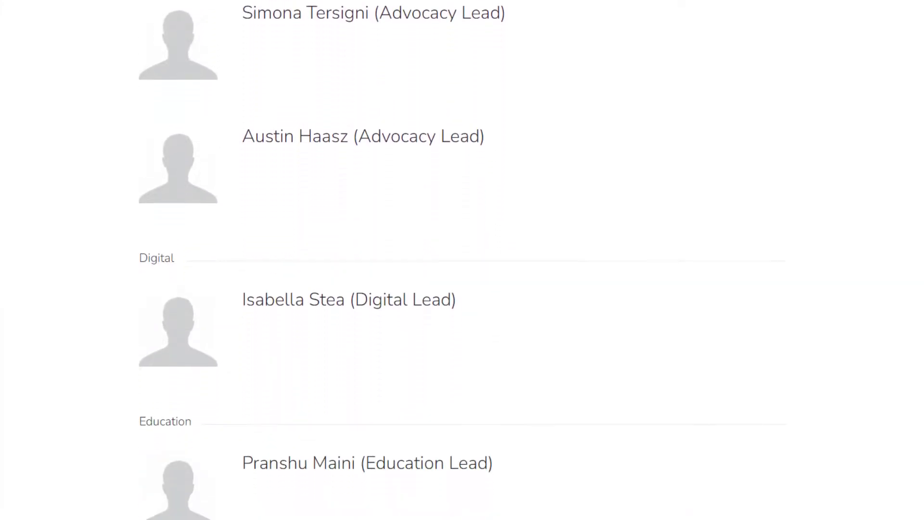
scroll(462, 260, "down", 4)
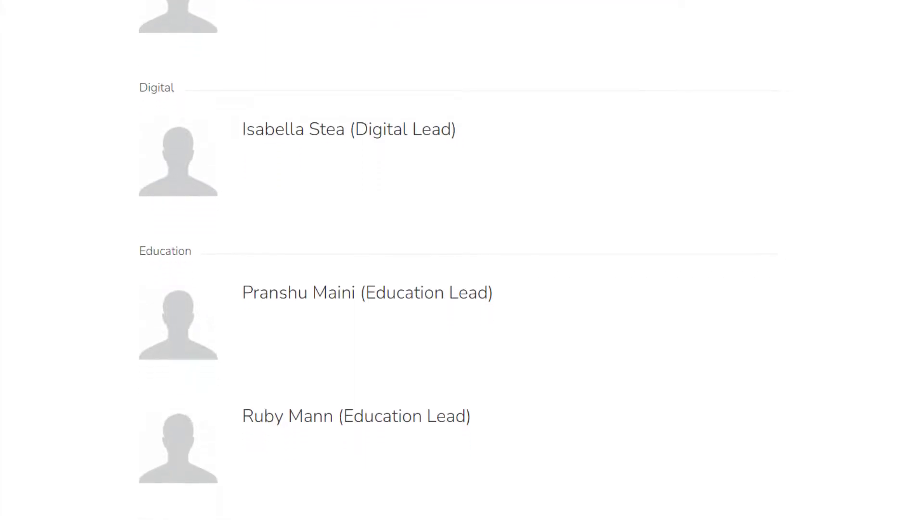
scroll(463, 260, "down", 4)
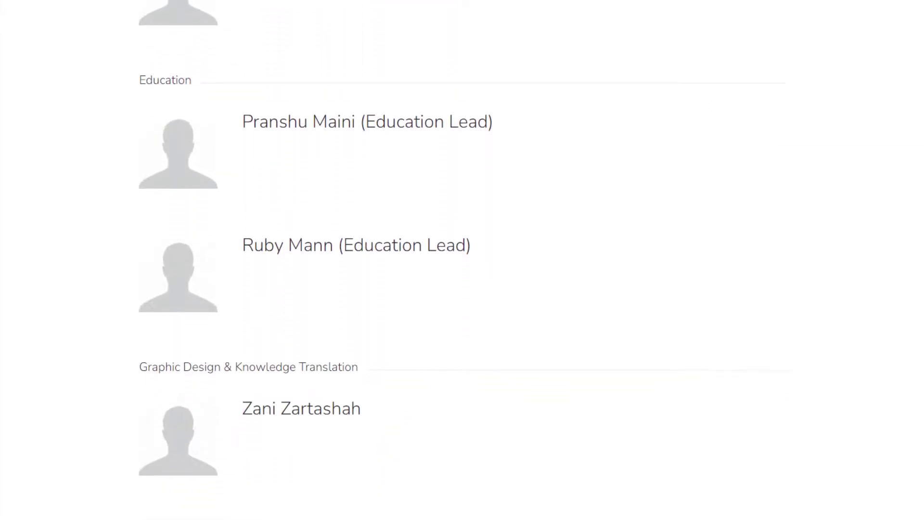
scroll(463, 260, "down", 2)
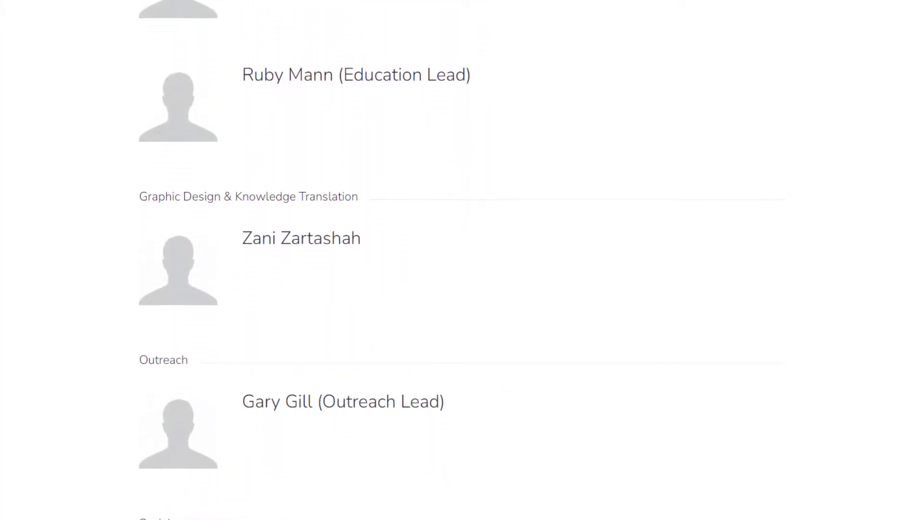
scroll(463, 260, "down", 3)
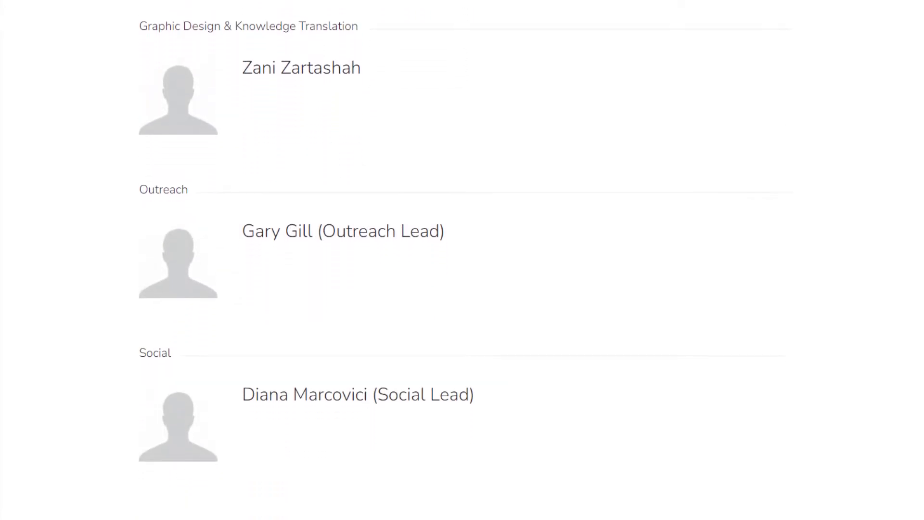
scroll(462, 261, "down", 4)
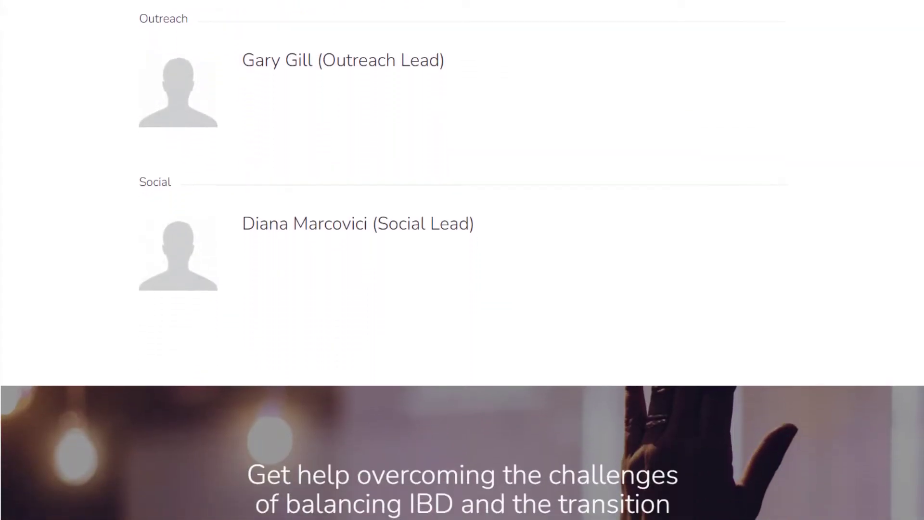
scroll(463, 260, "down", 4)
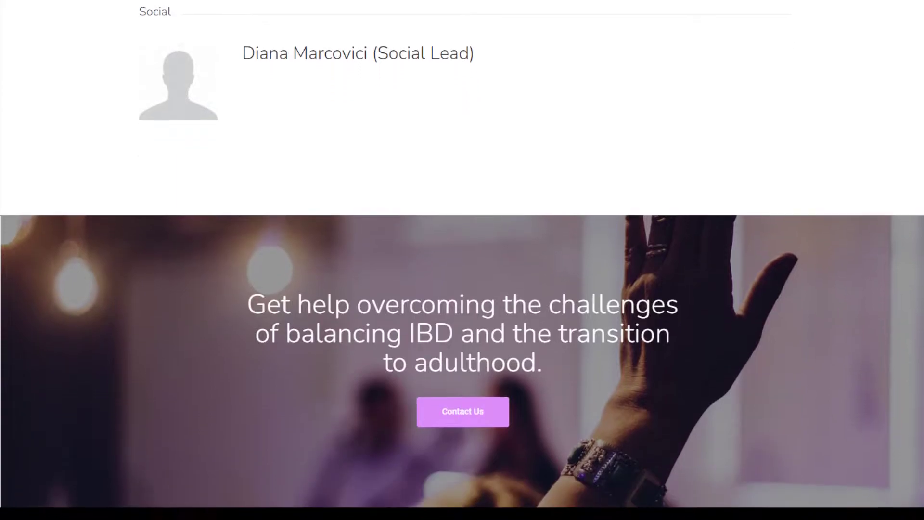
scroll(463, 261, "down", 3)
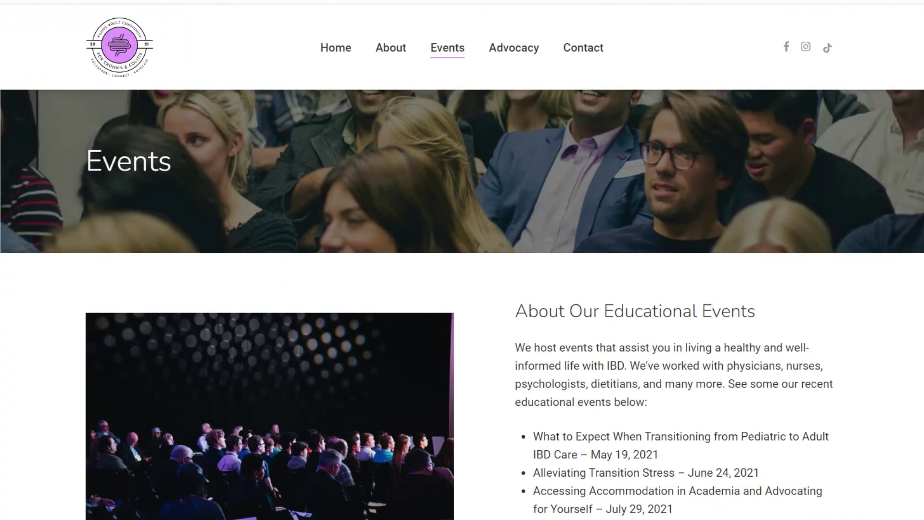
Step: Scroll the Events page through Socials to the Upcoming Events listing for Spring Social – Improv Night
scroll(462, 261, "down", 3)
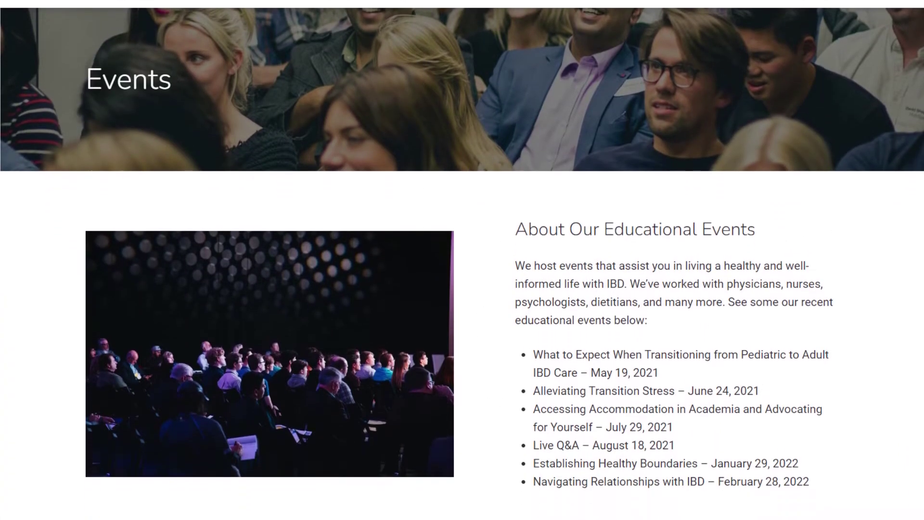
scroll(462, 260, "down", 3)
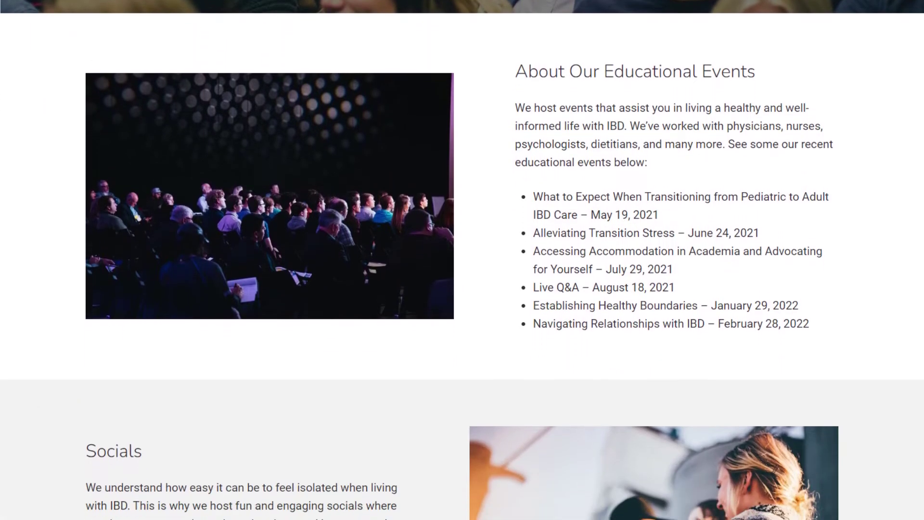
scroll(463, 260, "down", 3)
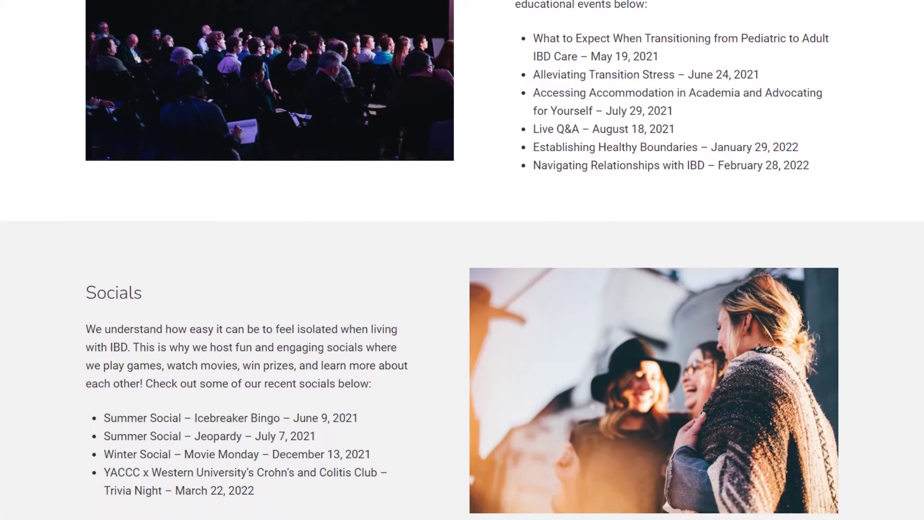
scroll(462, 260, "down", 3)
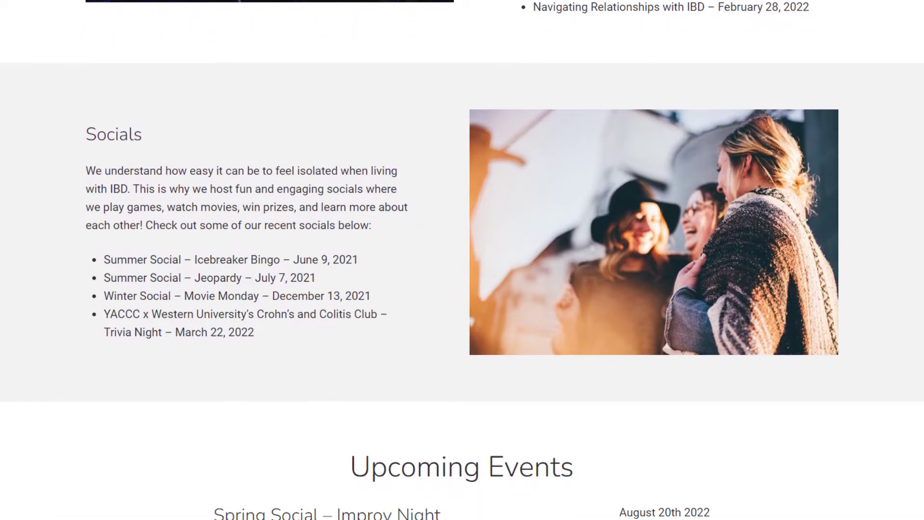
scroll(462, 260, "down", 3)
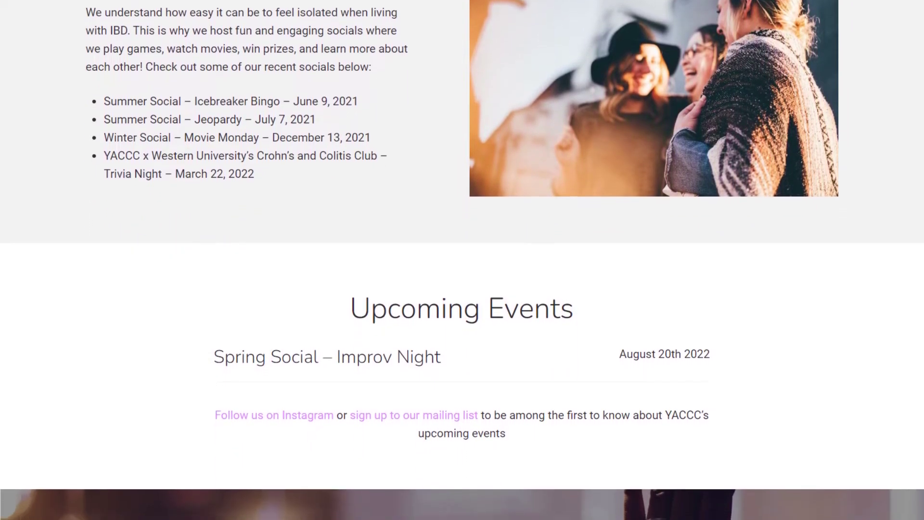
Step: Scroll the Contact page past the mailing-list sign-up and message form to the social links footer
scroll(462, 260, "down", 1)
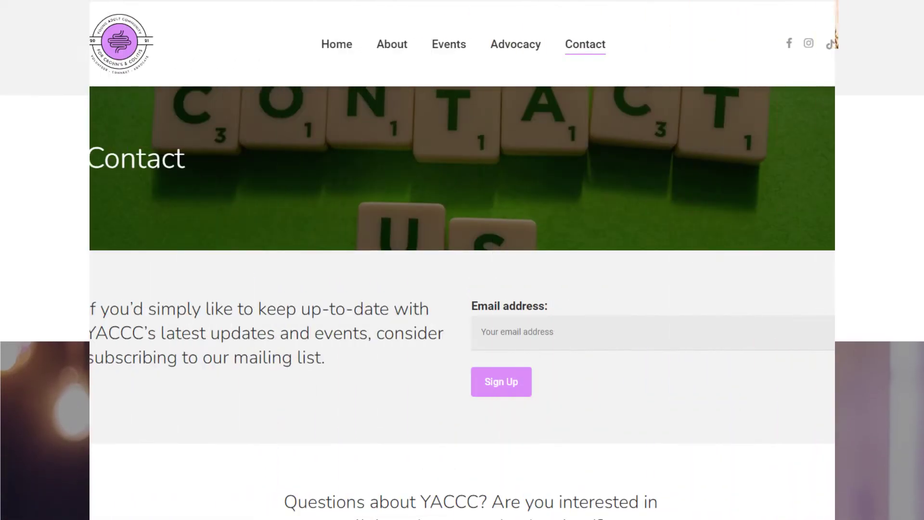
scroll(462, 260, "down", 4)
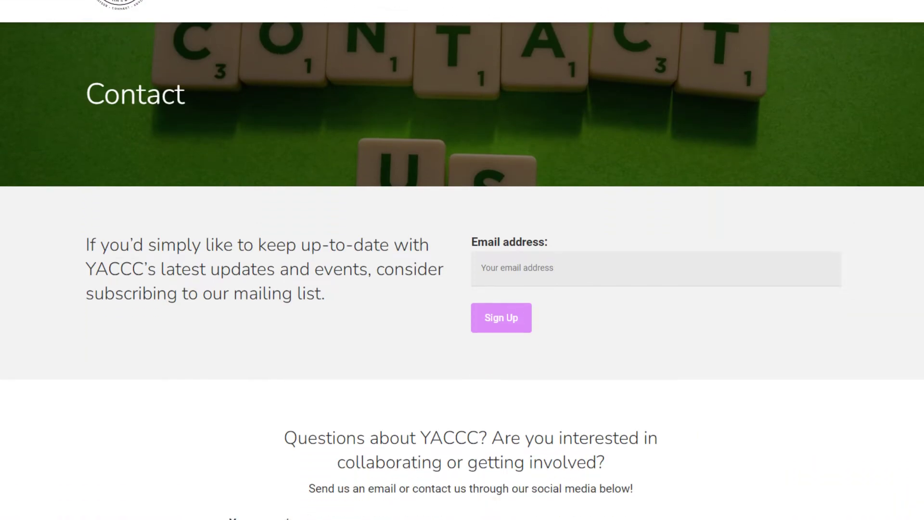
scroll(462, 261, "down", 3)
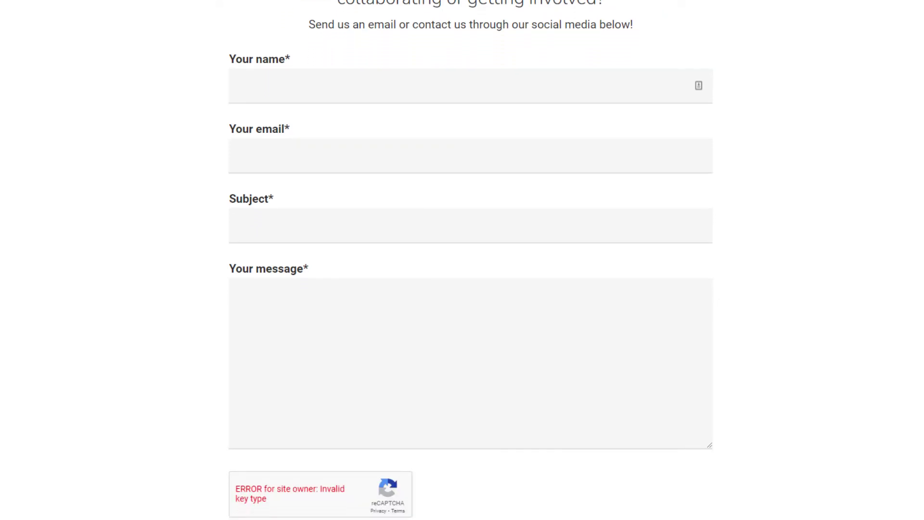
scroll(462, 260, "down", 1)
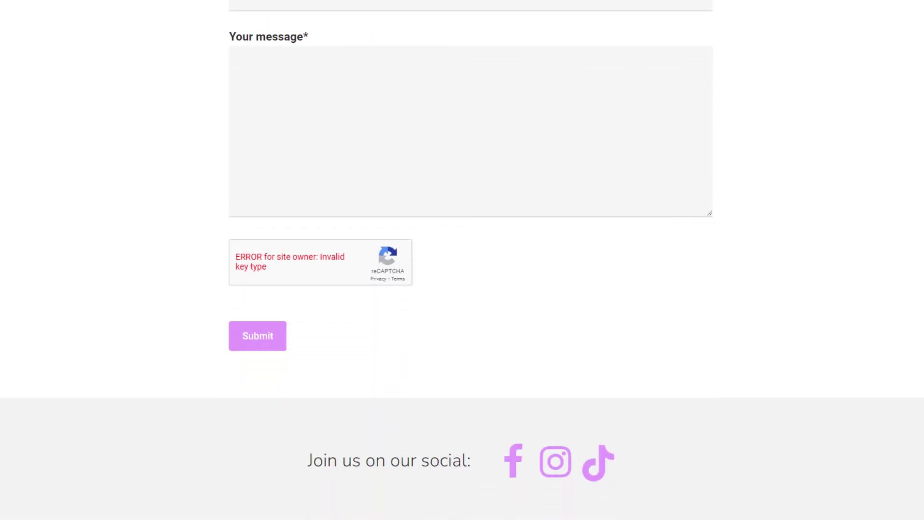
scroll(462, 260, "down", 3)
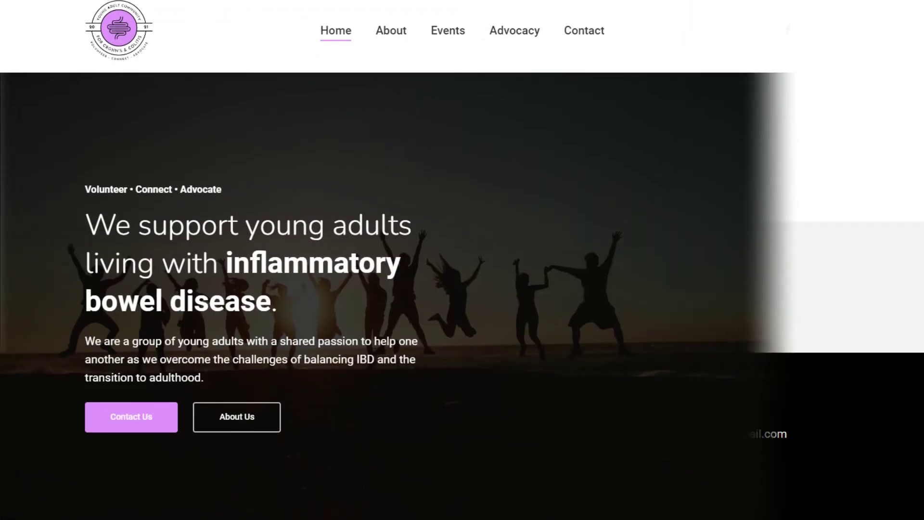
scroll(462, 260, "down", 4)
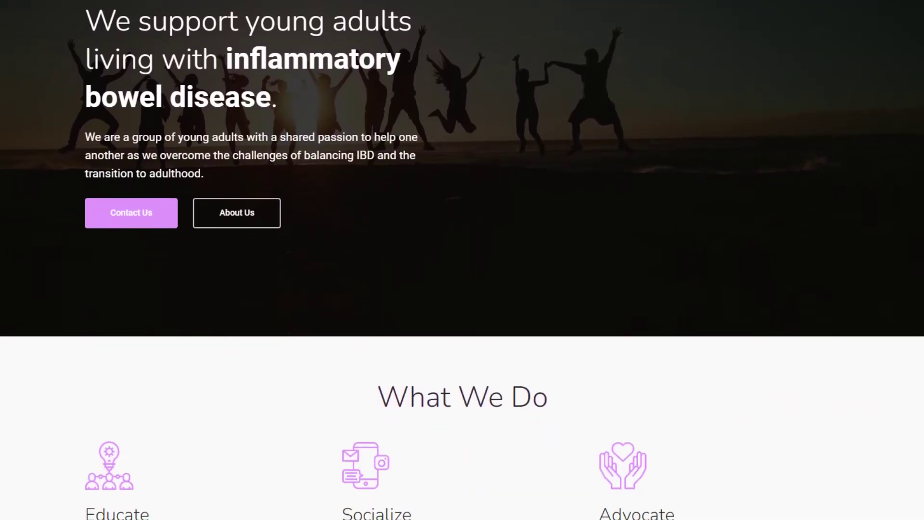
scroll(463, 260, "down", 4)
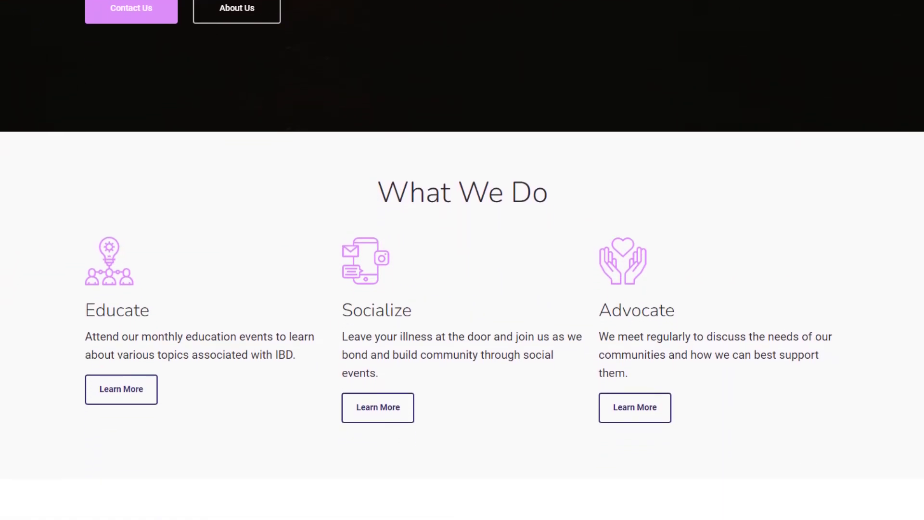
scroll(462, 260, "down", 4)
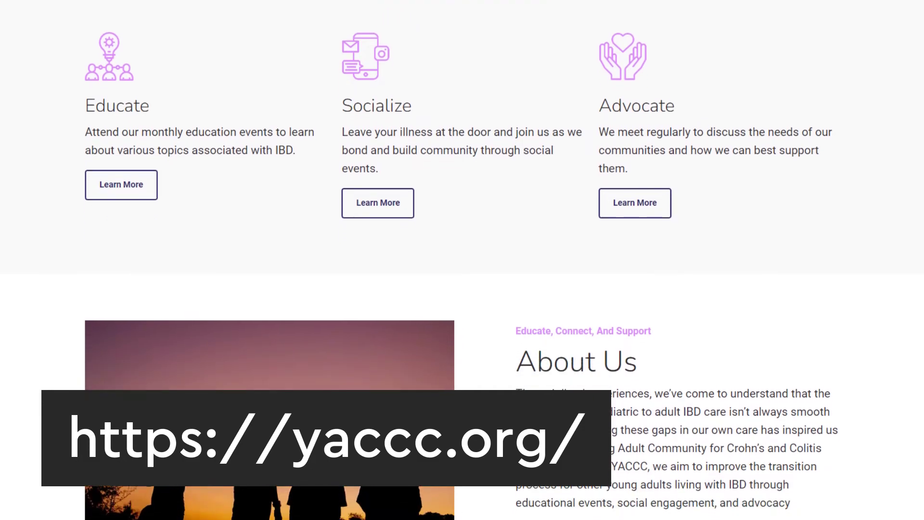
scroll(462, 260, "down", 4)
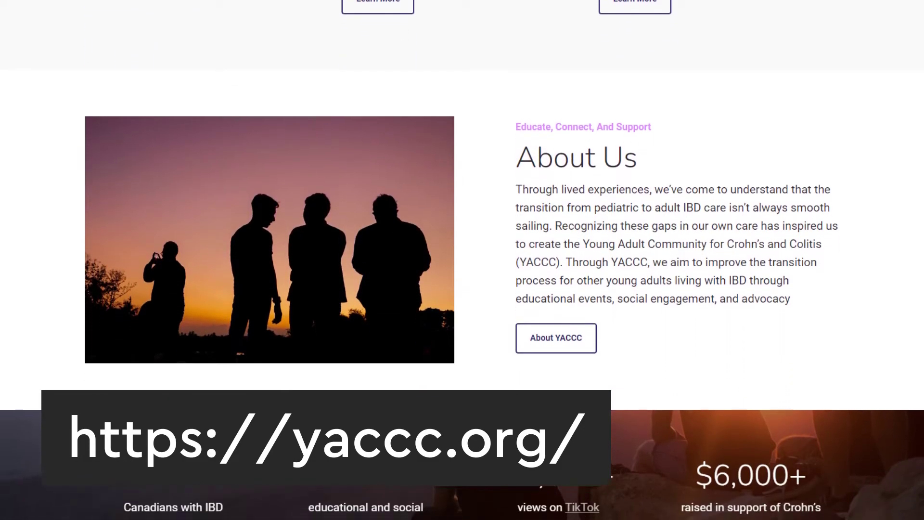
scroll(462, 260, "down", 4)
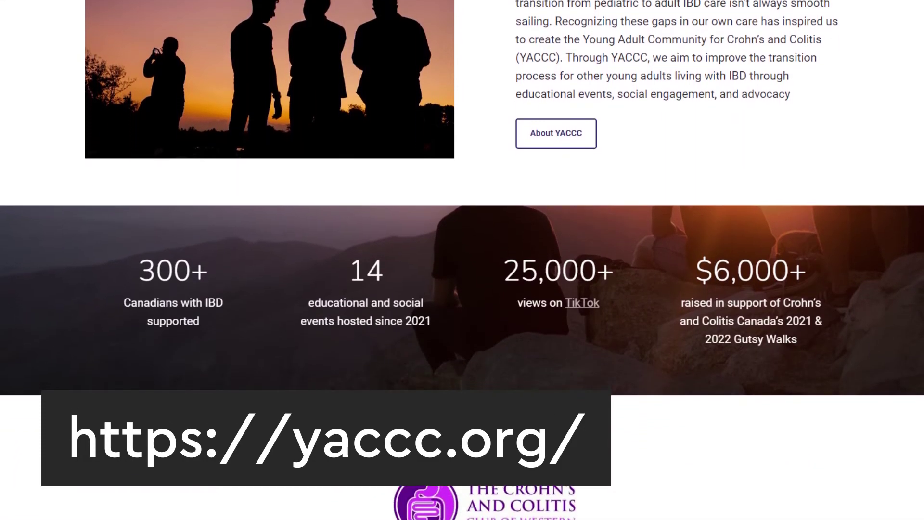
scroll(463, 260, "down", 4)
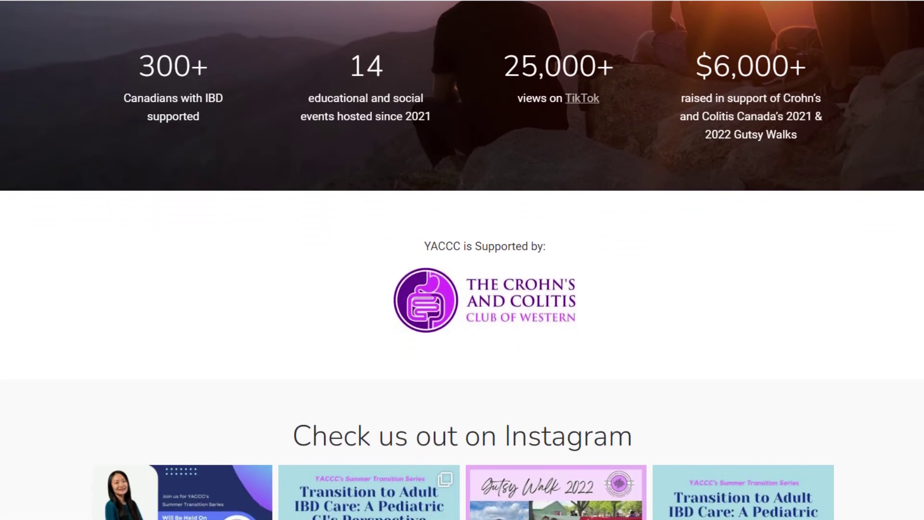
scroll(462, 261, "down", 3)
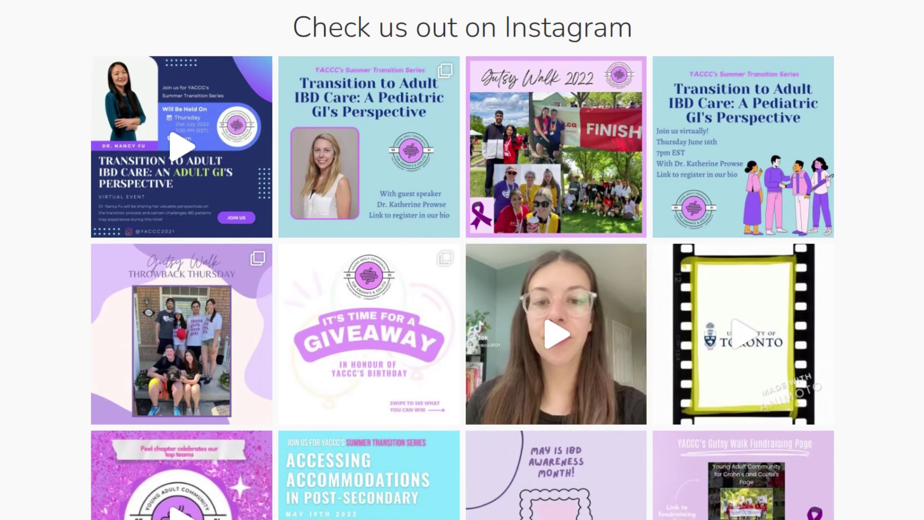
scroll(462, 260, "down", 3)
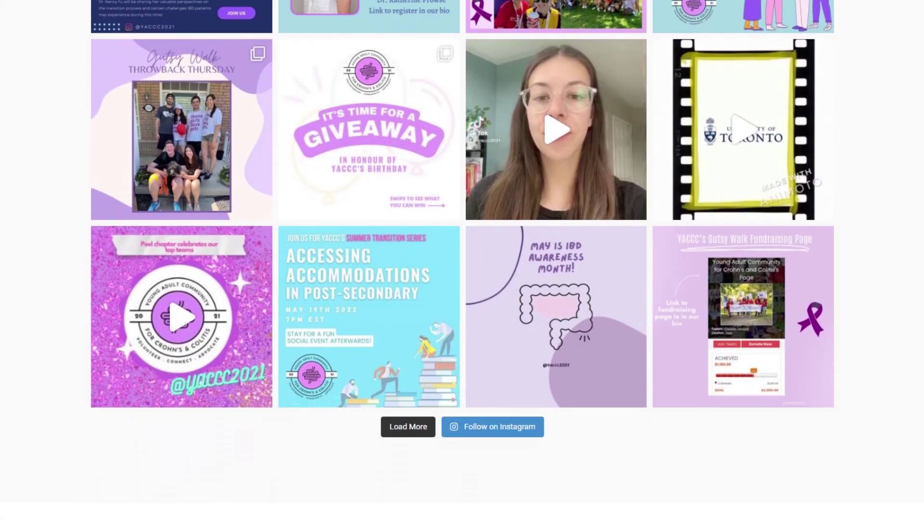
scroll(462, 261, "down", 4)
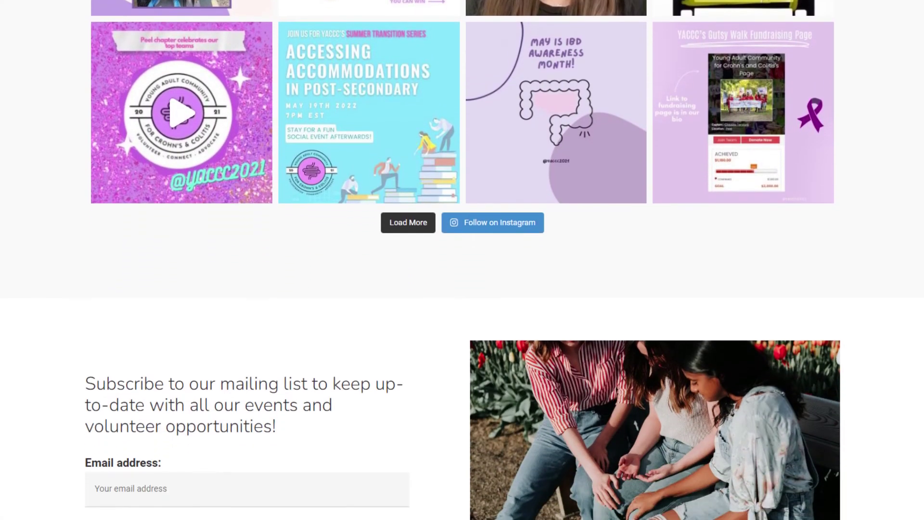
scroll(463, 260, "down", 4)
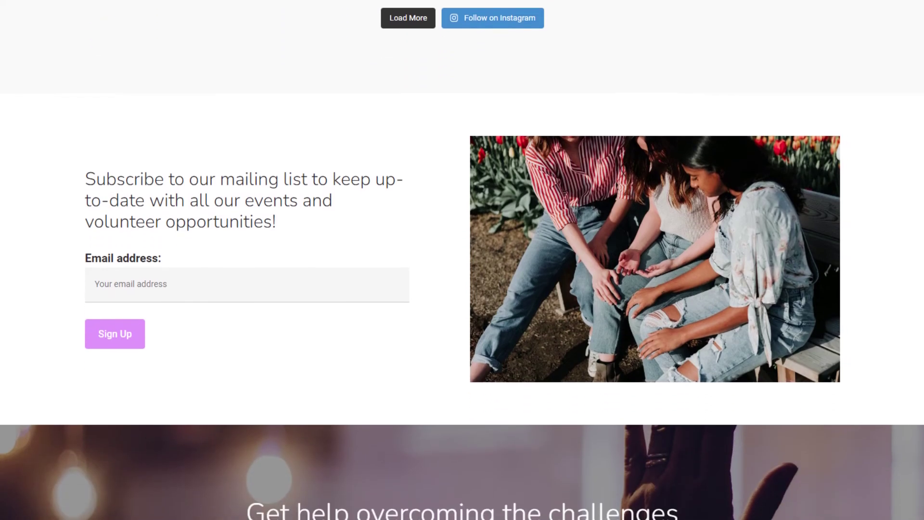
scroll(462, 260, "down", 4)
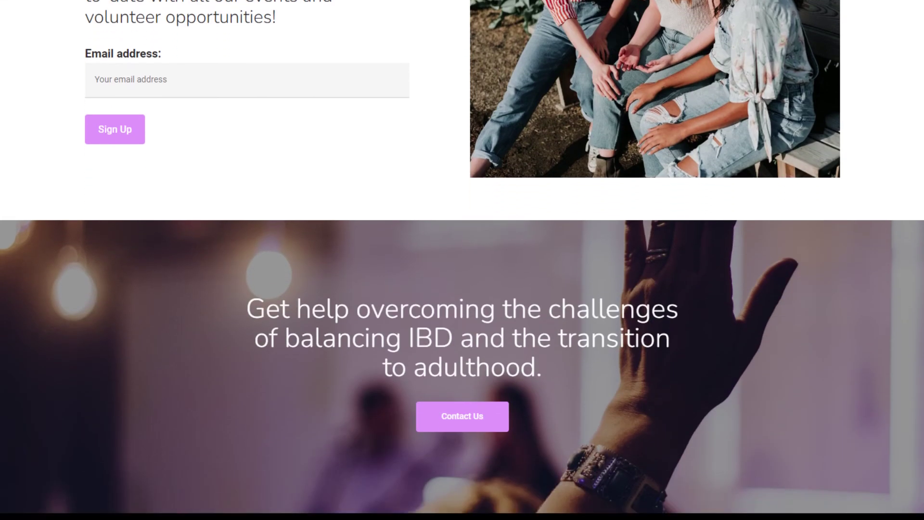